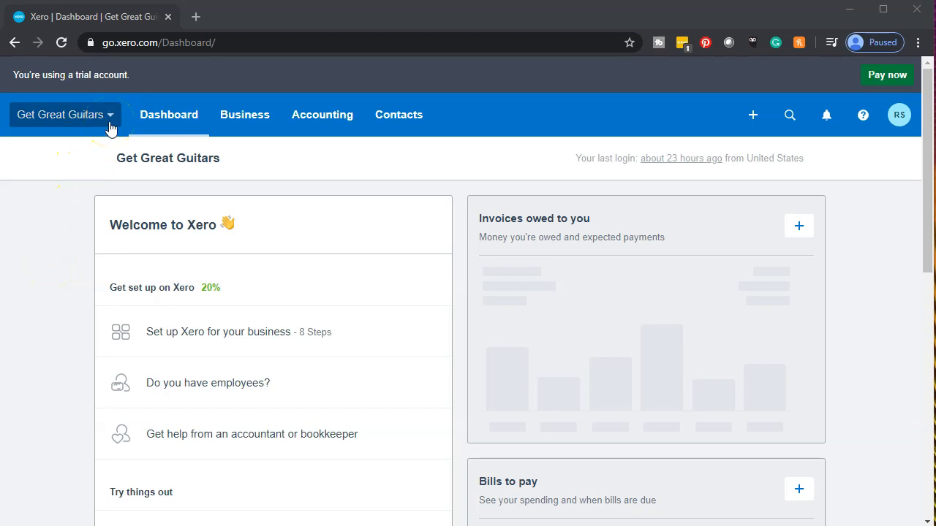
# Step: Open the Get Great Guitars dropdown in the top navigation bar to show its menu
pyautogui.click(110, 128)
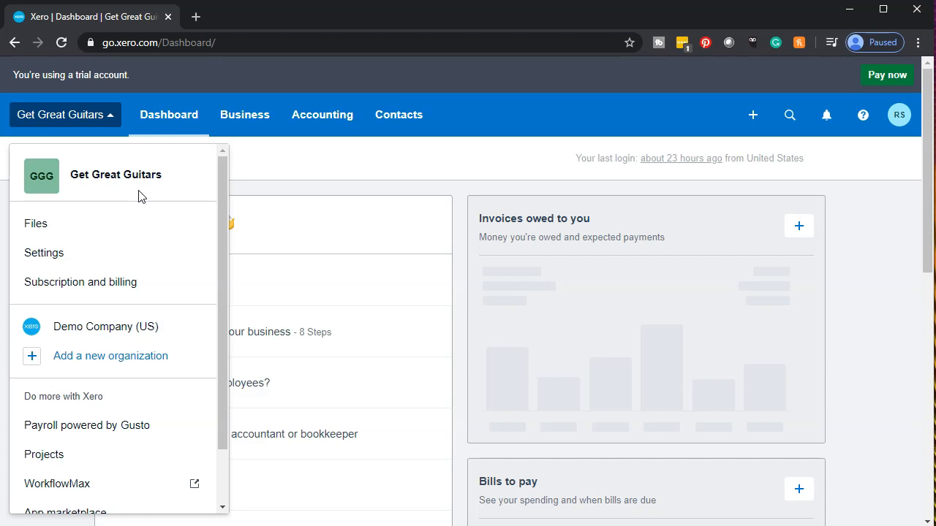
pyautogui.click(299, 196)
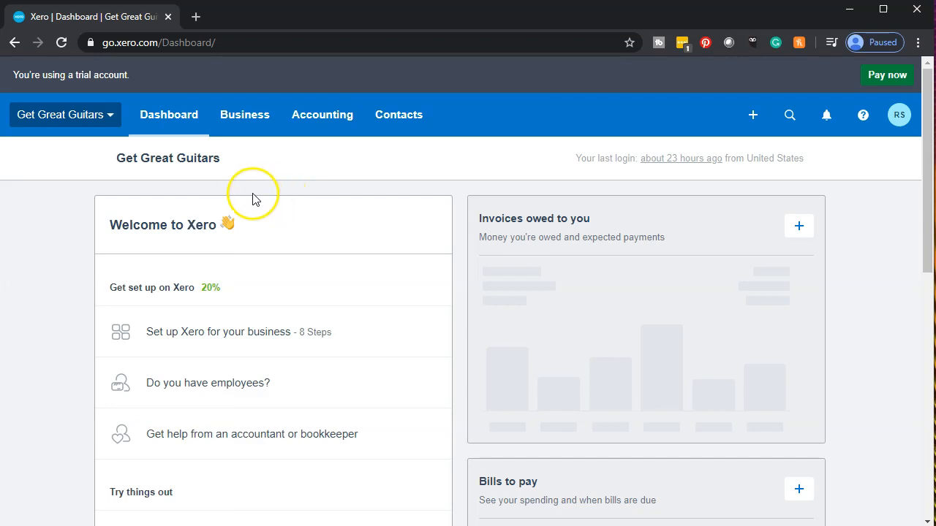
pyautogui.click(106, 117)
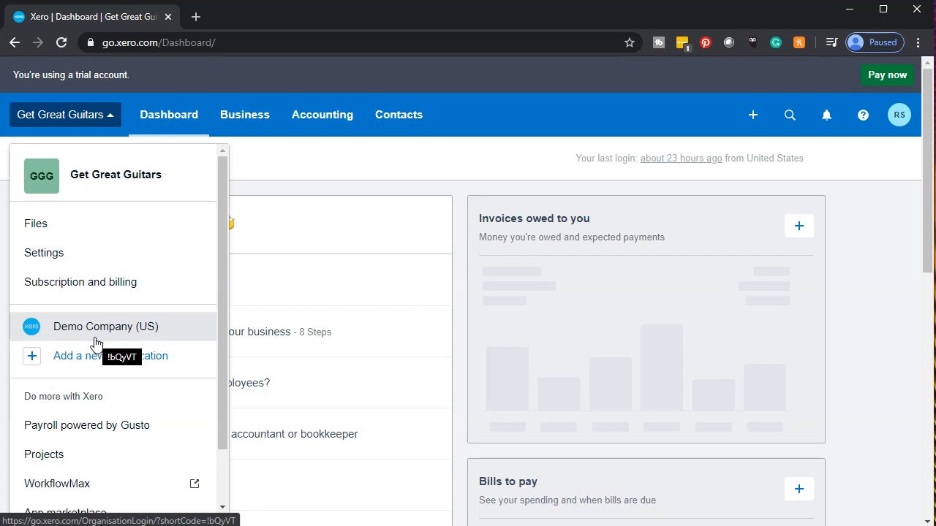
pyautogui.click(92, 377)
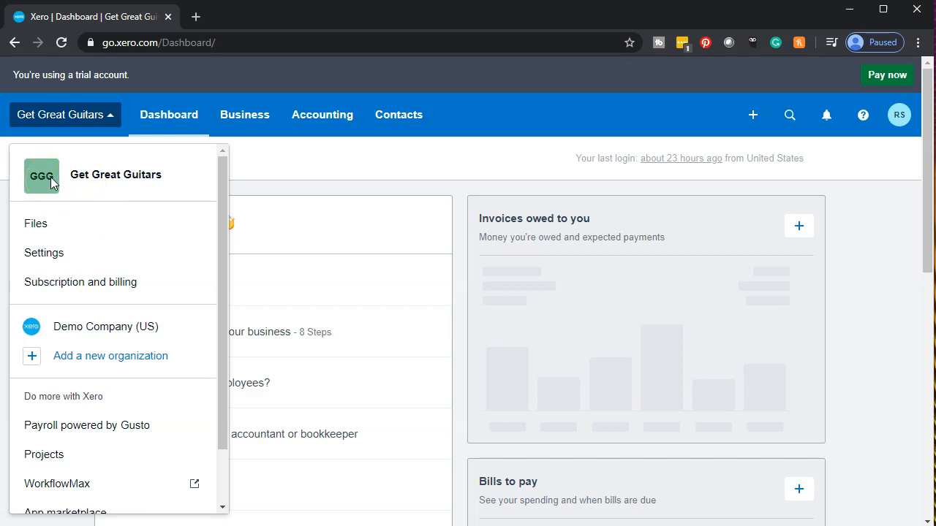
# Step: Go to Settings, zoom the browser in, and open Organization details
pyautogui.click(66, 254)
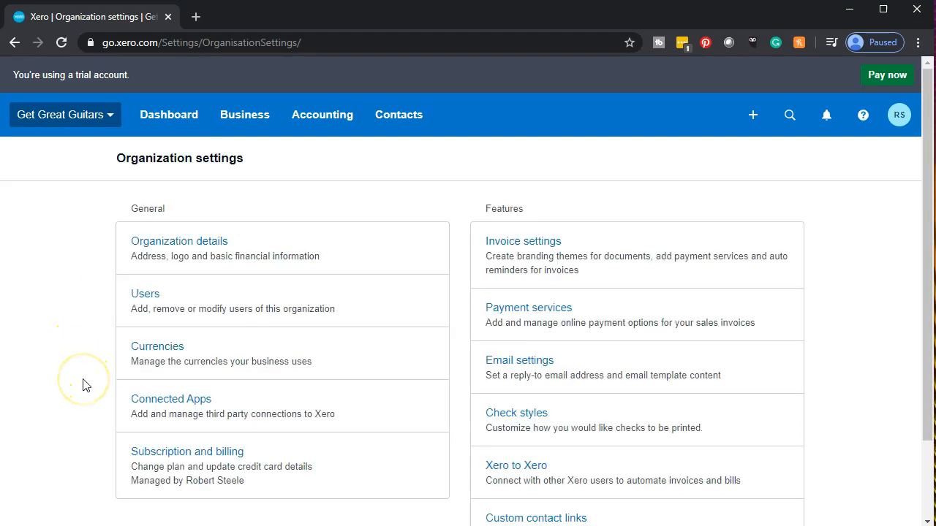
pyautogui.hotkey('ctrl', '+')
pyautogui.hotkey('ctrl', '+')
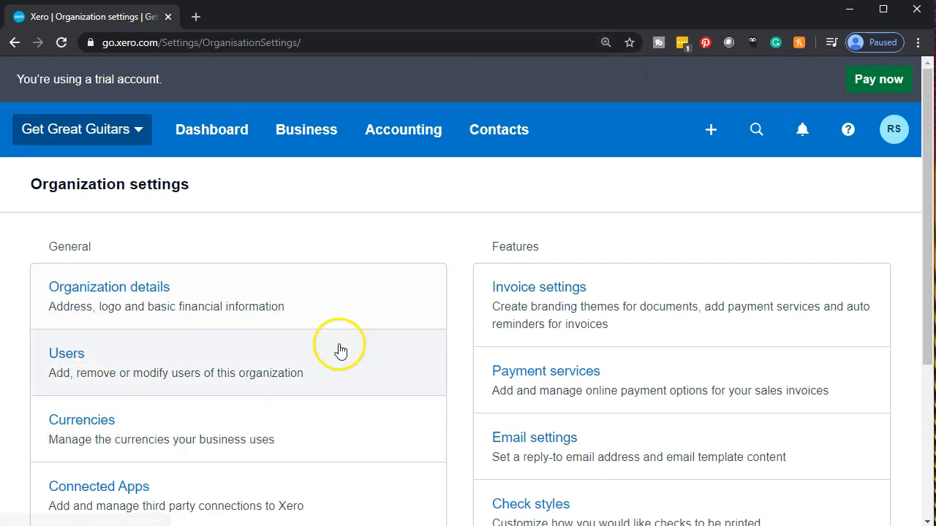
pyautogui.click(144, 295)
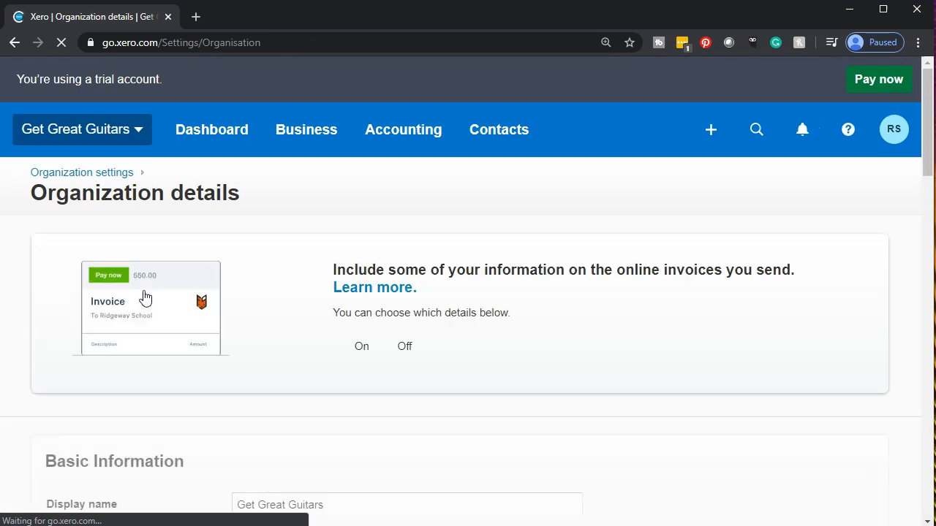
pyautogui.scroll(-1, 168, 366)
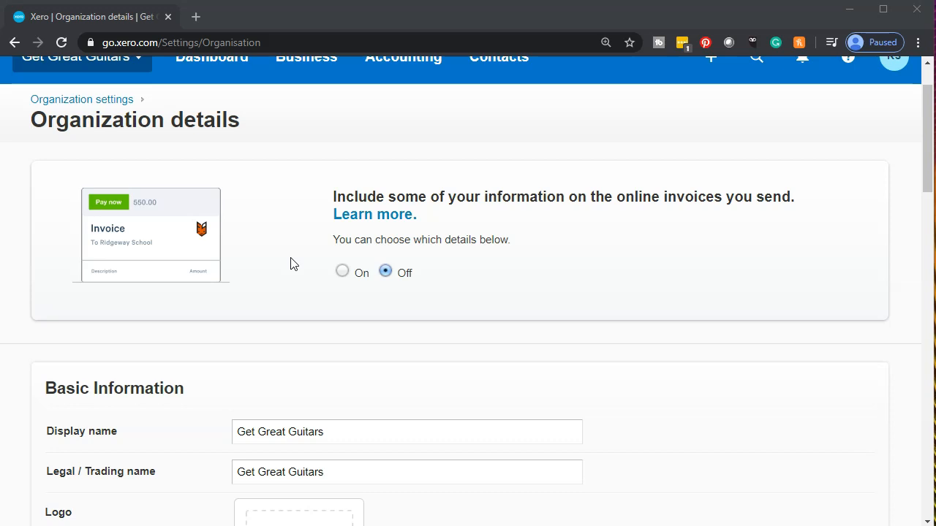
pyautogui.scroll(-2, 291, 264)
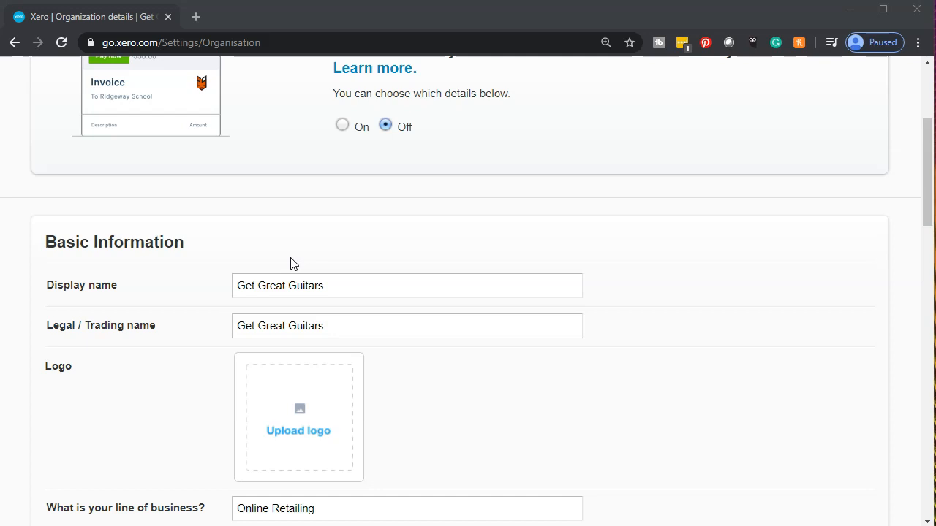
pyautogui.scroll(-1, 173, 319)
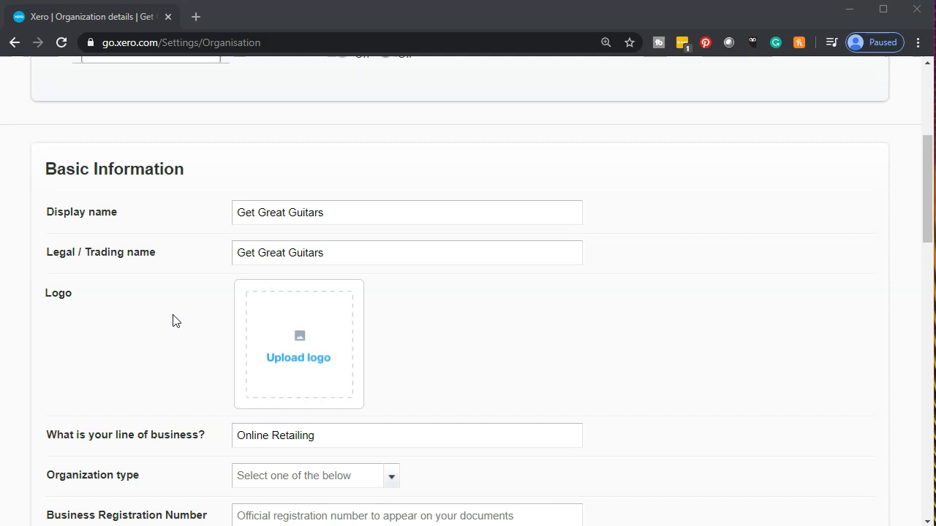
pyautogui.scroll(-1, 173, 320)
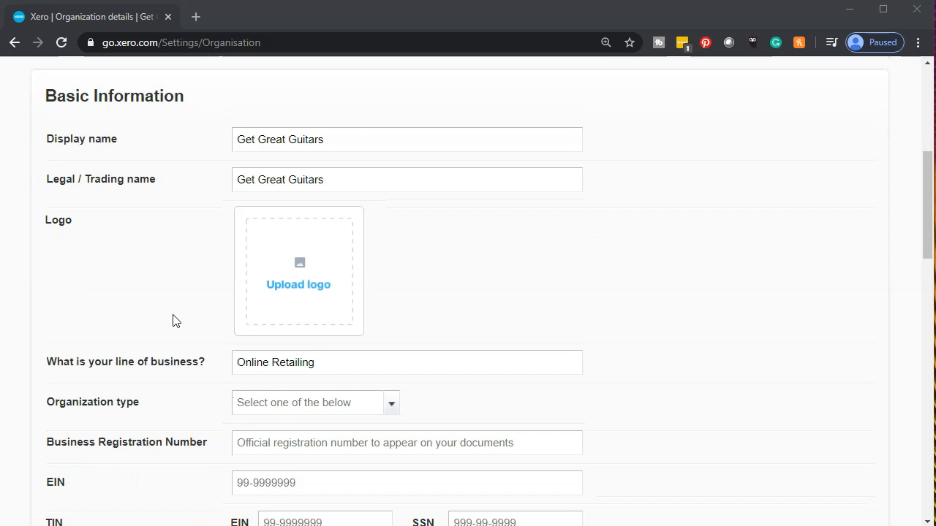
pyautogui.scroll(-1, 173, 320)
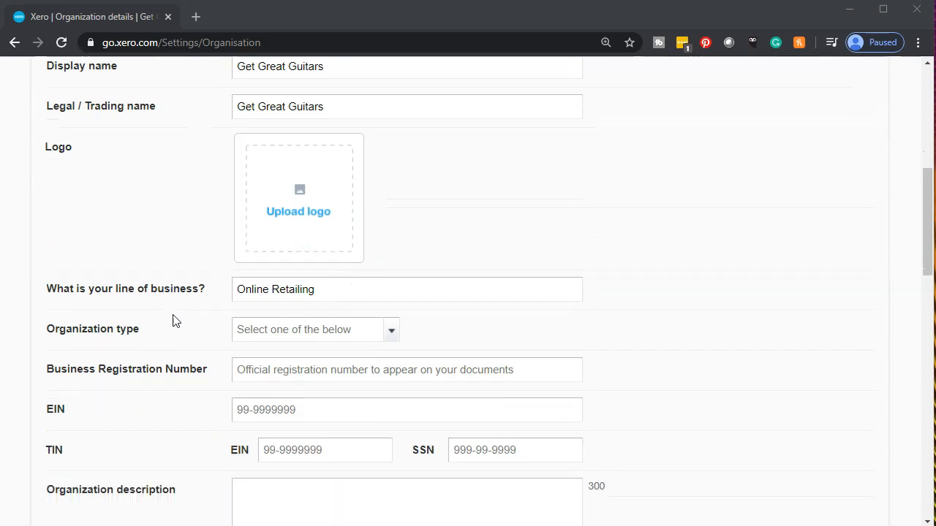
# Step: Upload error.jpg from the Pictures folder as the organization logo
pyautogui.click(303, 192)
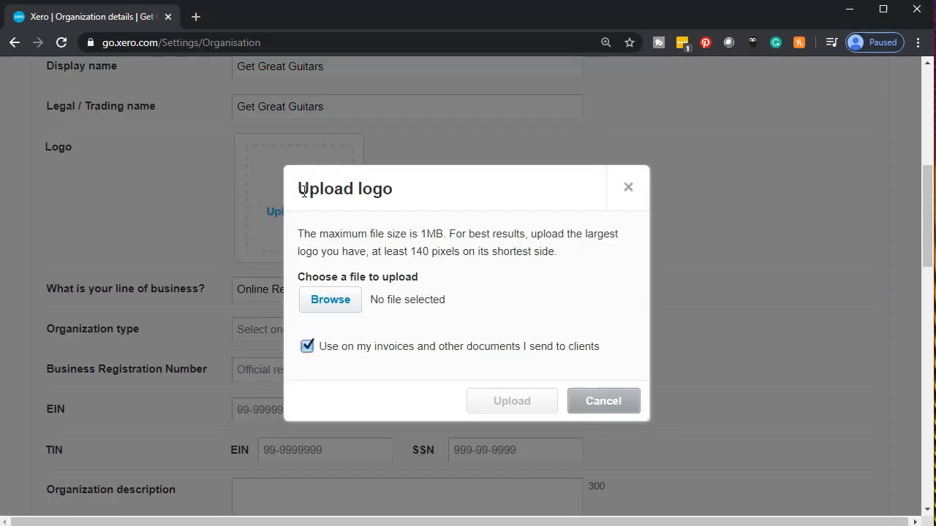
pyautogui.click(328, 308)
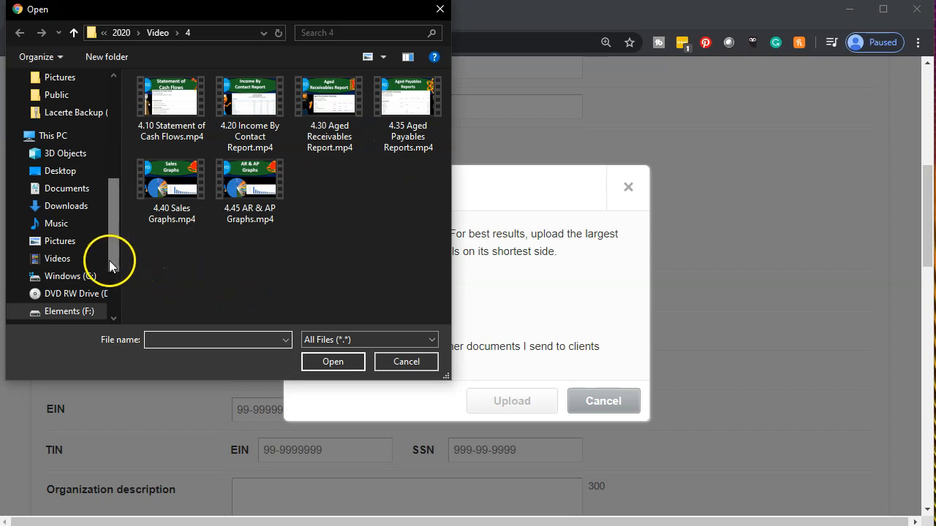
pyautogui.click(60, 242)
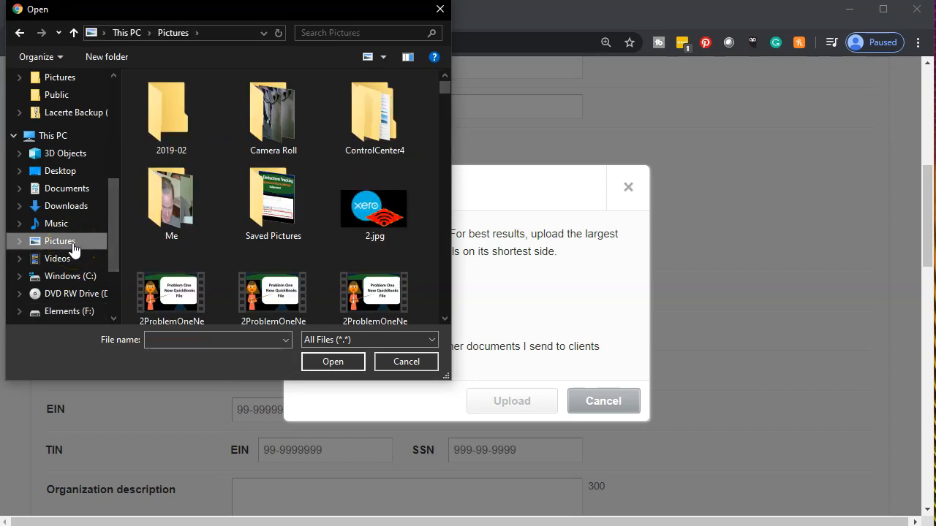
pyautogui.scroll(-10, 207, 150)
pyautogui.doubleClick(175, 128)
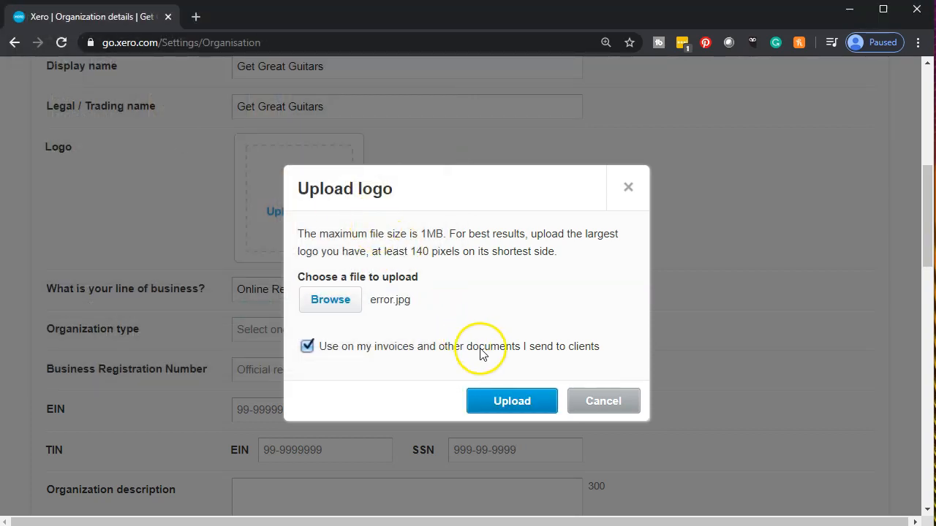
pyautogui.click(510, 404)
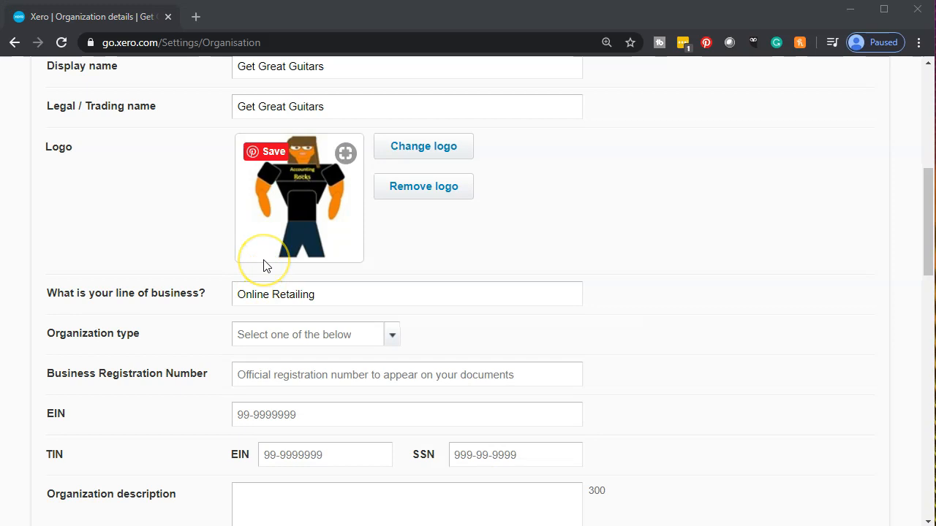
pyautogui.scroll(-1, 263, 264)
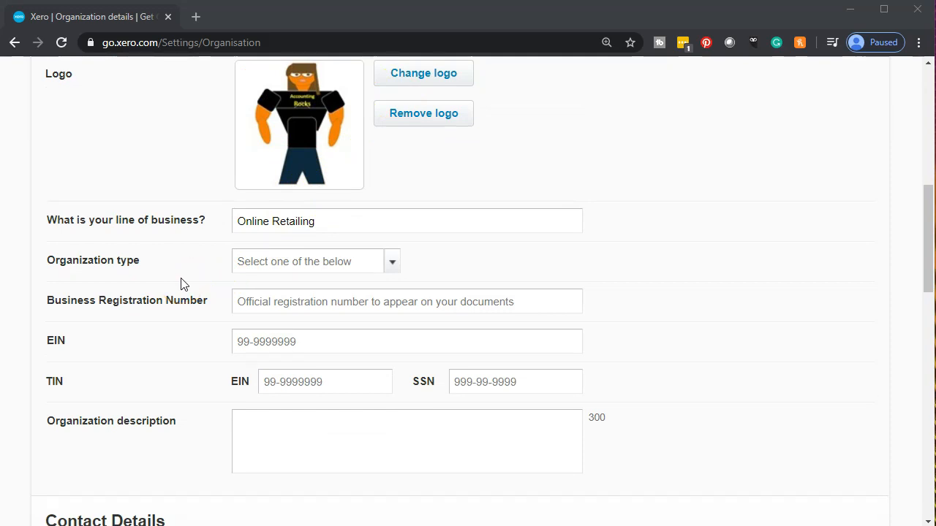
# Step: Choose Sole Proprietor in the Organization type dropdown
pyautogui.scroll(-1, 182, 284)
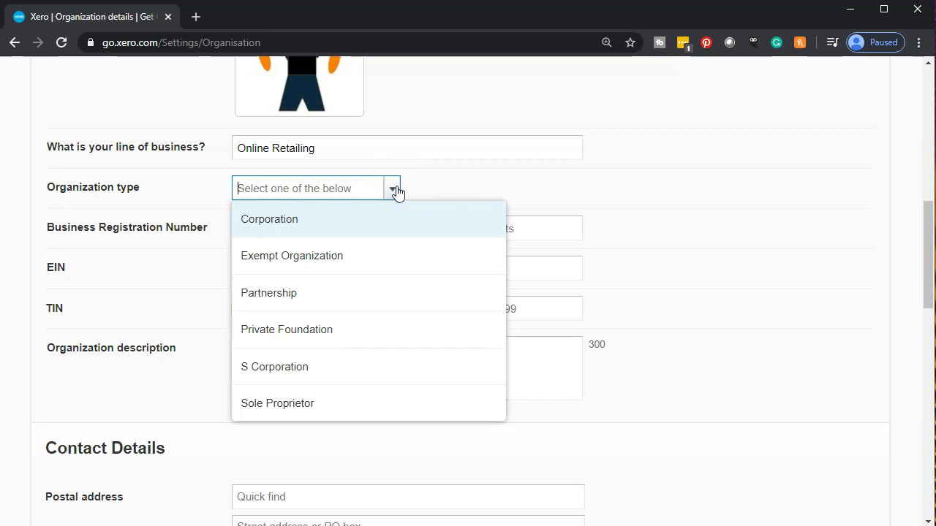
pyautogui.click(305, 412)
pyautogui.scroll(2, 305, 410)
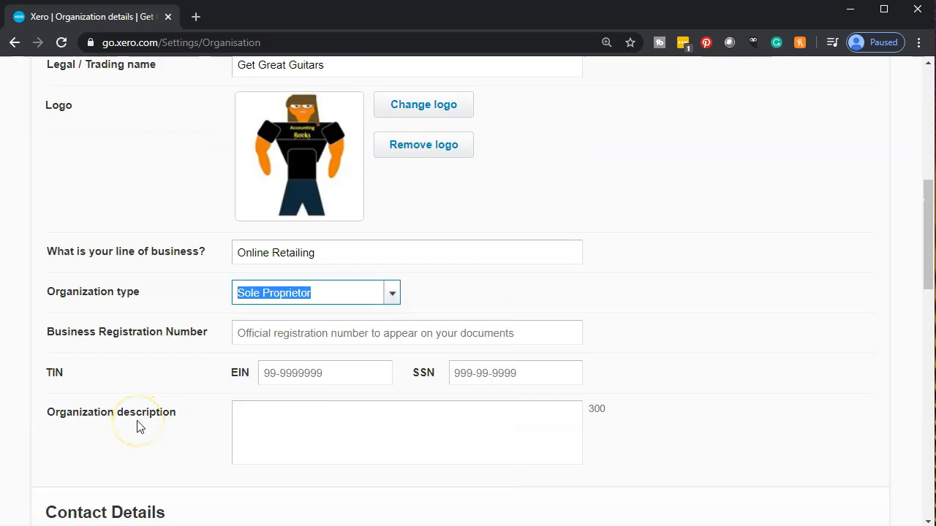
pyautogui.scroll(-1, 137, 428)
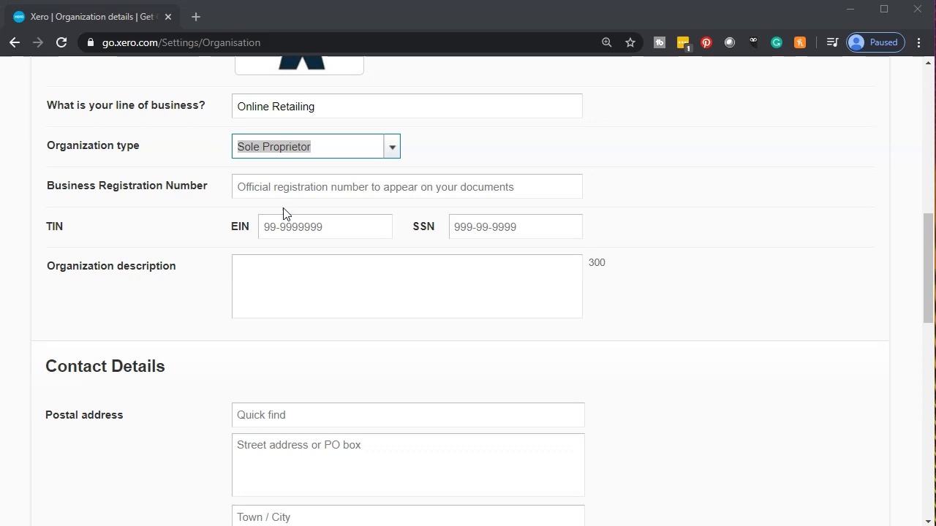
pyautogui.click(277, 226)
pyautogui.click(262, 247)
pyautogui.click(257, 250)
# Step: Enter the EIN under TIN, leave Organization description blank, and scroll to Contact Details
pyautogui.click(288, 228)
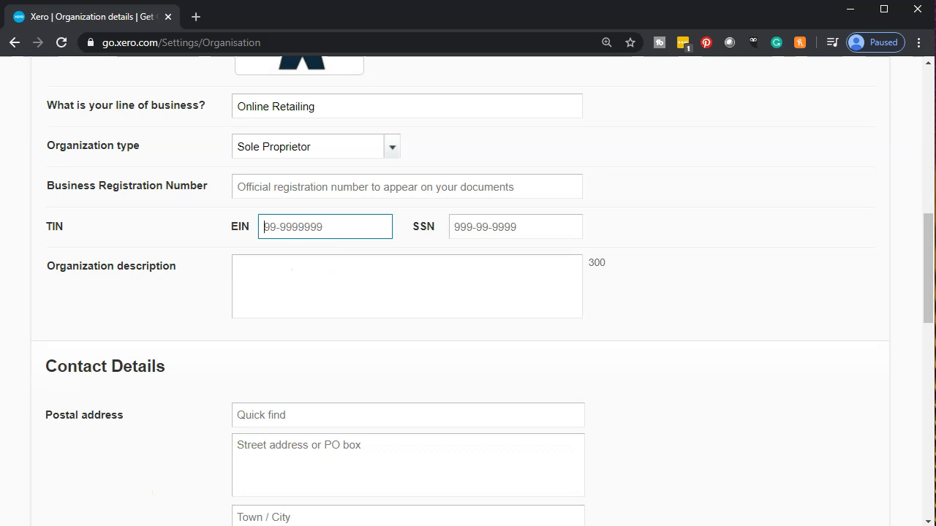
pyautogui.click(244, 261)
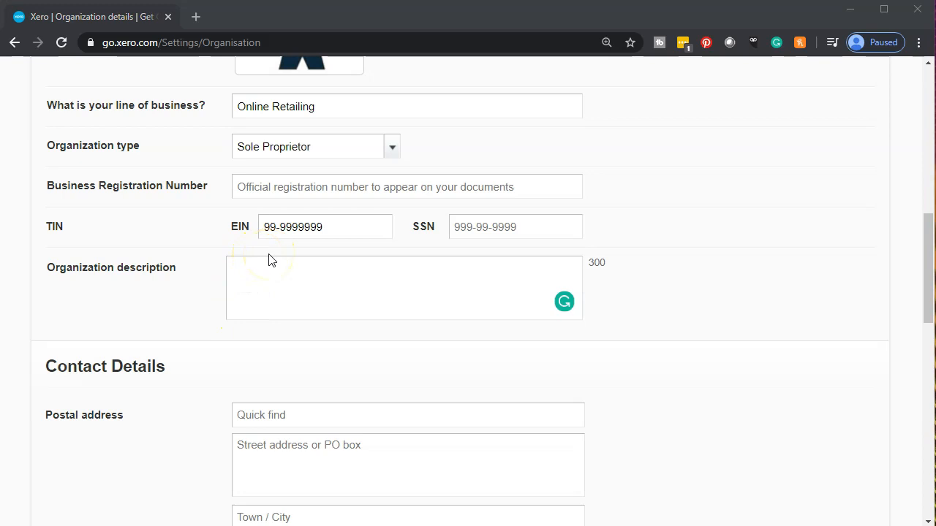
pyautogui.scroll(-1, 270, 261)
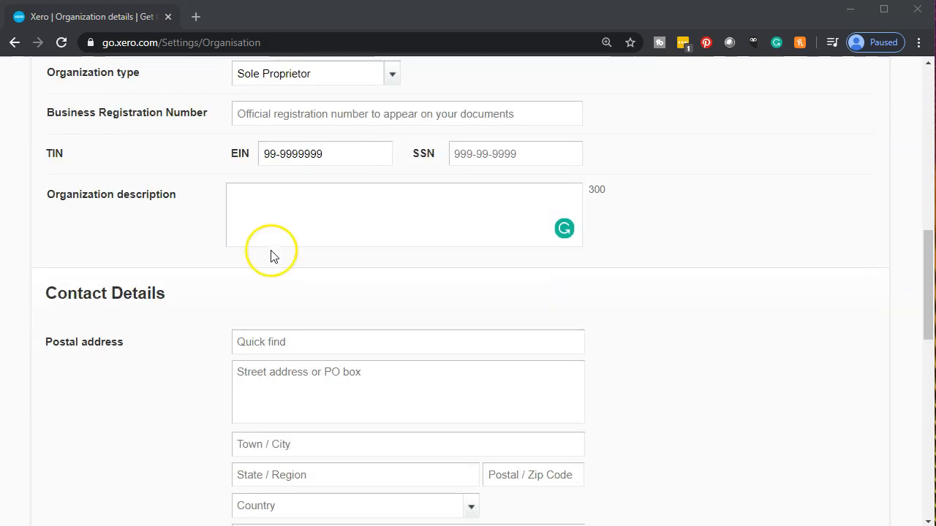
pyautogui.click(294, 208)
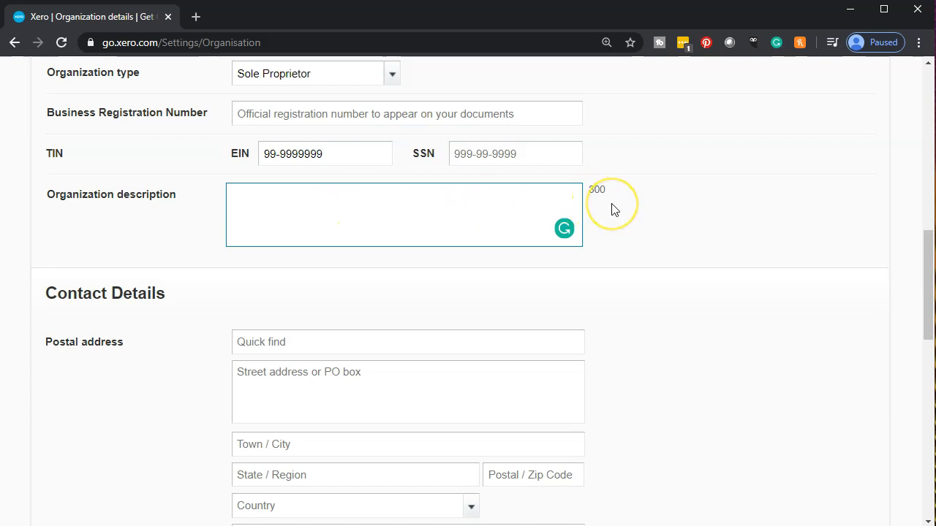
pyautogui.scroll(-1, 612, 209)
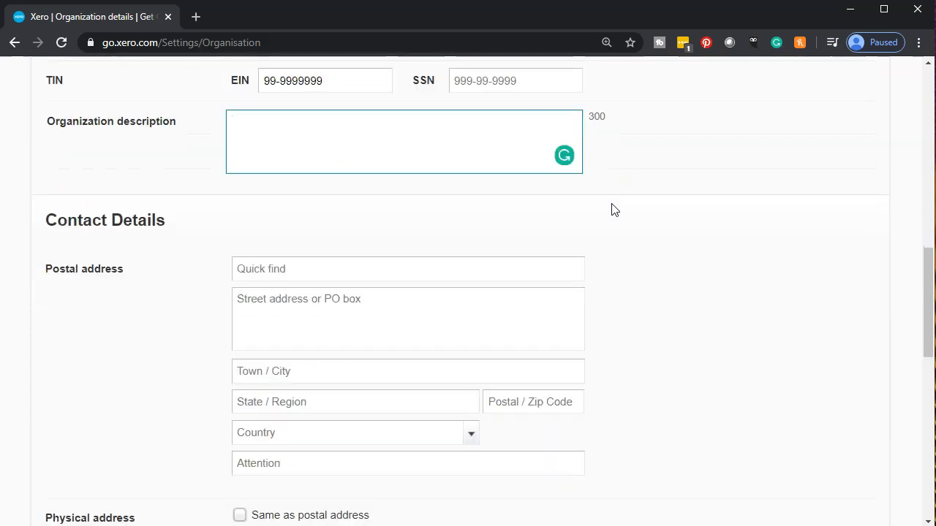
pyautogui.scroll(-1, 612, 209)
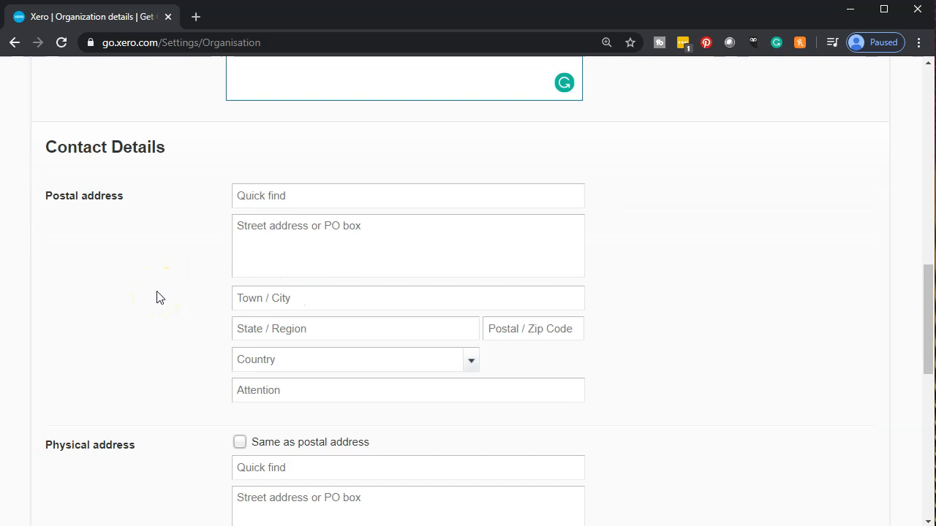
pyautogui.scroll(-1, 150, 293)
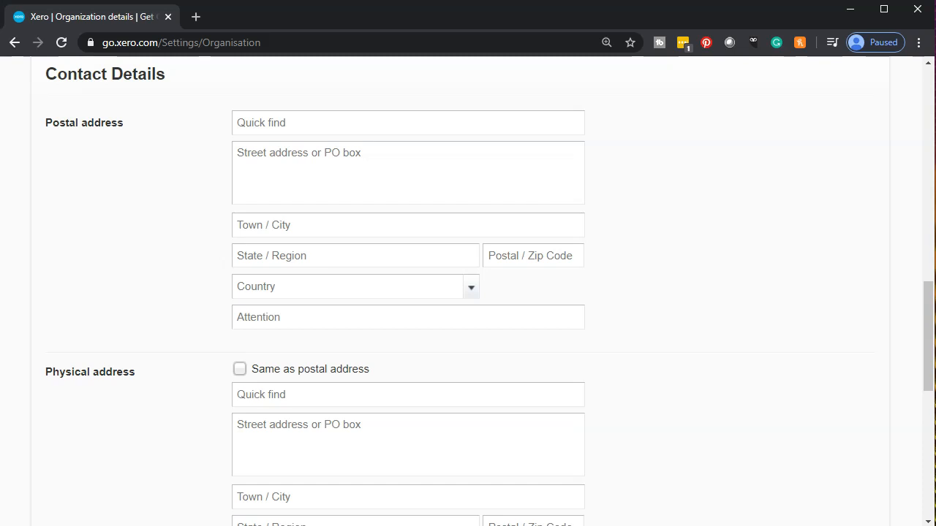
# Step: Fill in the postal street, Beverly Hills town, California state and zip code fields
pyautogui.click(372, 124)
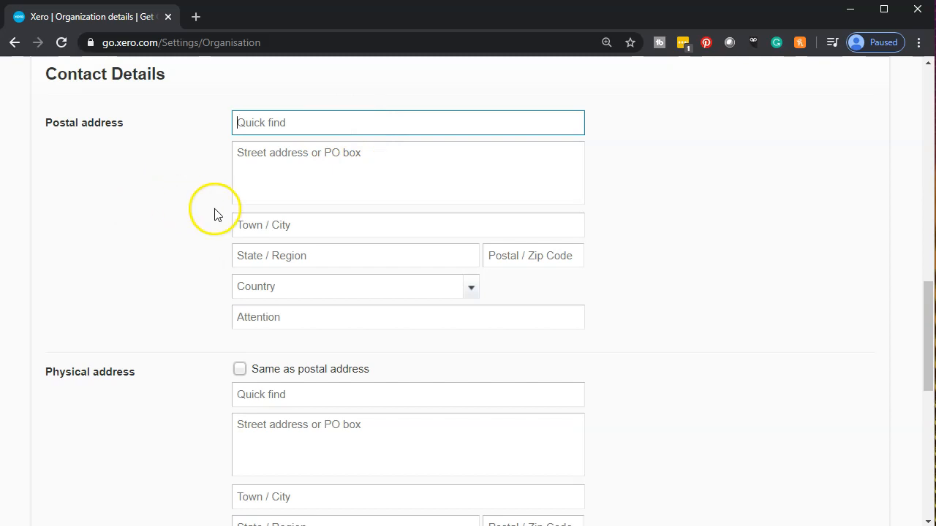
pyautogui.click(257, 171)
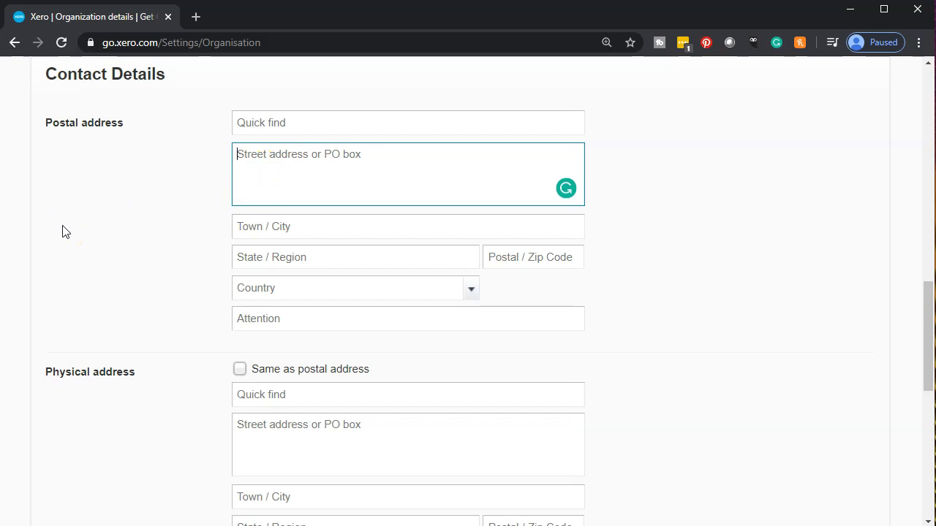
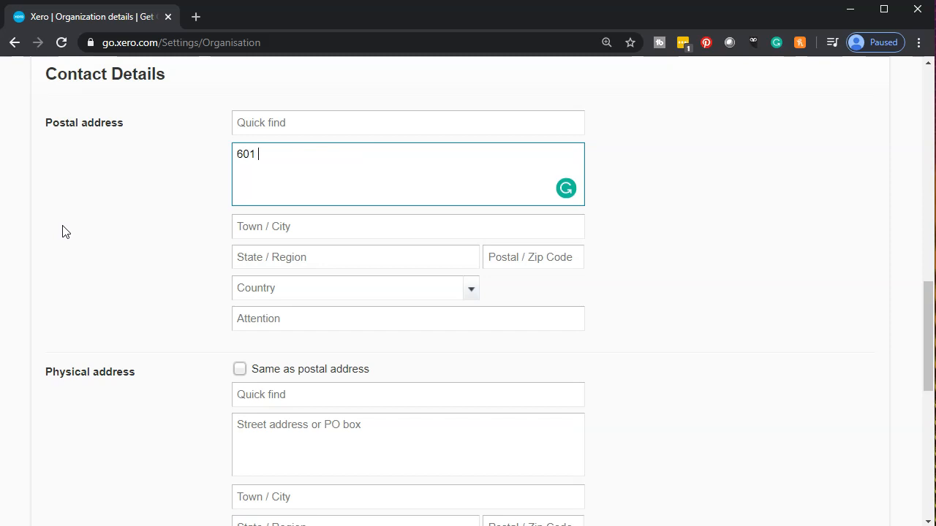
pyautogui.press('Tab')
pyautogui.write('Beverly Hills')
pyautogui.press('Tab')
pyautogui.write('California')
pyautogui.press('Tab')
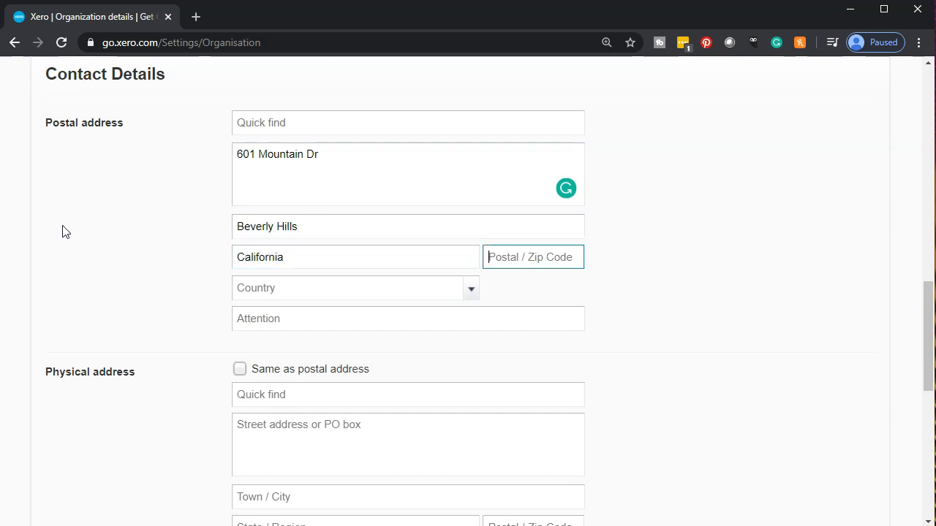
pyautogui.write('90210')
pyautogui.press('Tab')
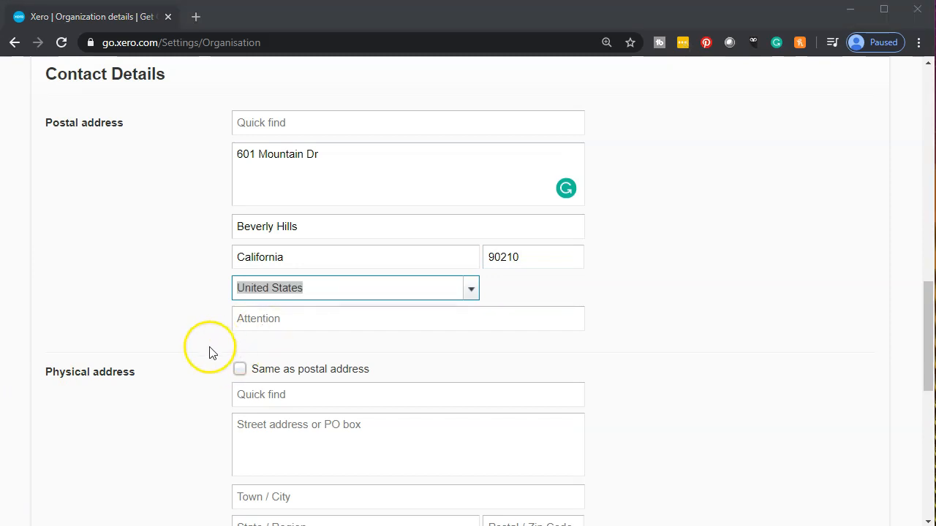
# Step: Tick 'Same as postal address' under Physical address
pyautogui.scroll(-1, 204, 354)
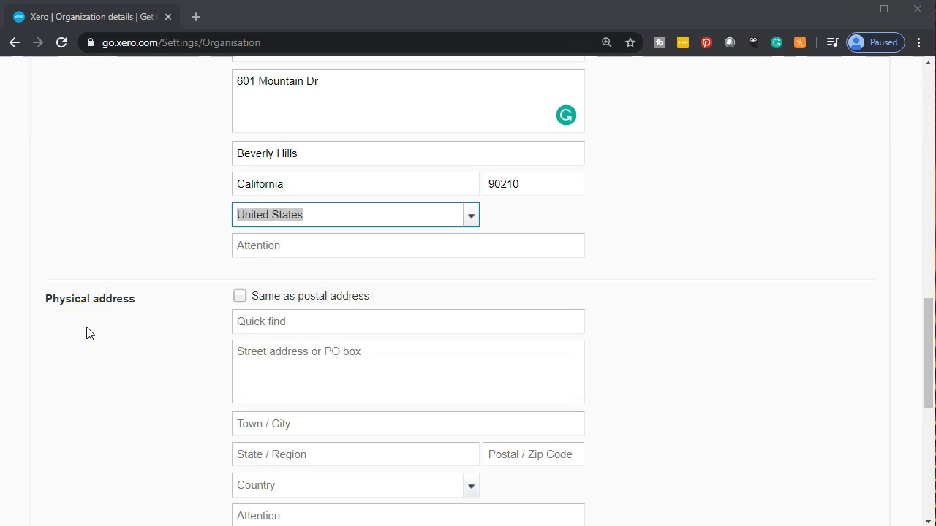
pyautogui.click(240, 297)
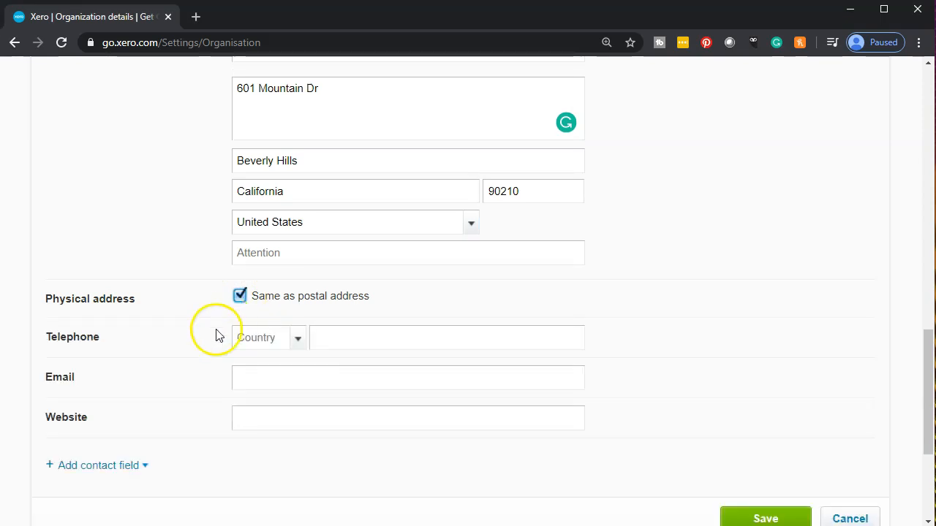